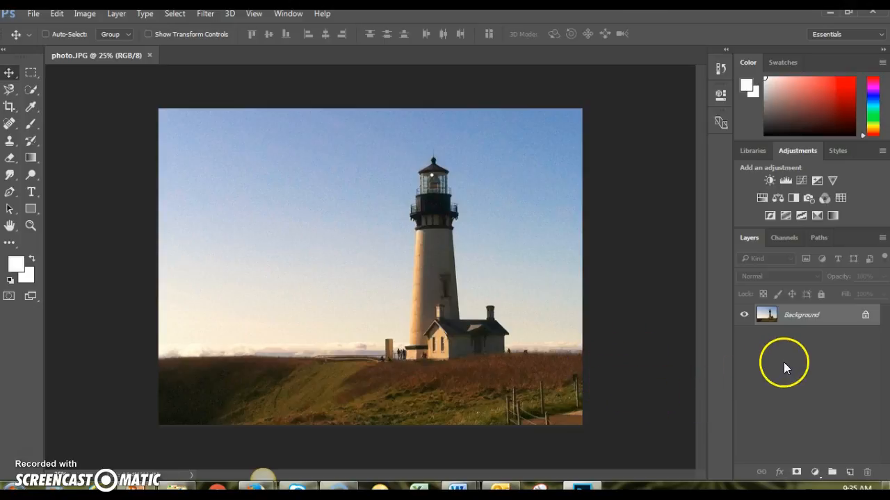
Unlock the Background layer and add a Gradient Map adjustment layer above it
click(865, 316)
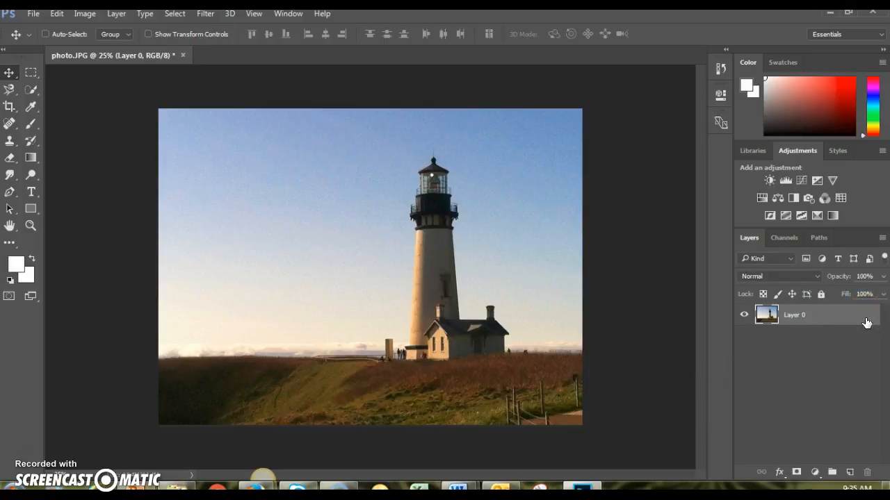
click(815, 473)
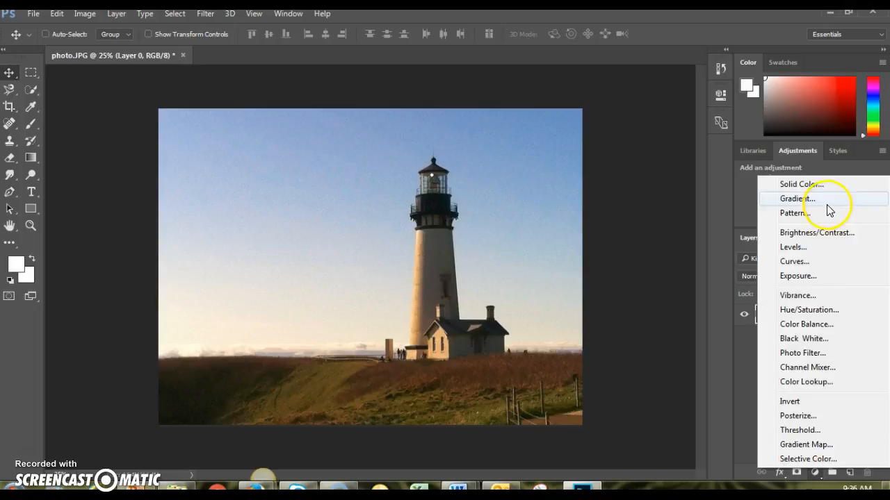
click(798, 449)
click(694, 239)
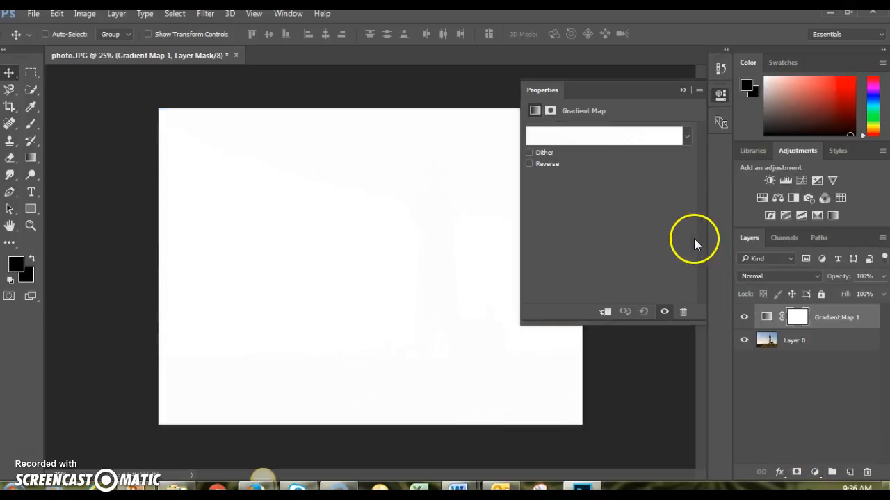
Apply the Black, White preset to the gradient map and open that gradient for editing
click(686, 139)
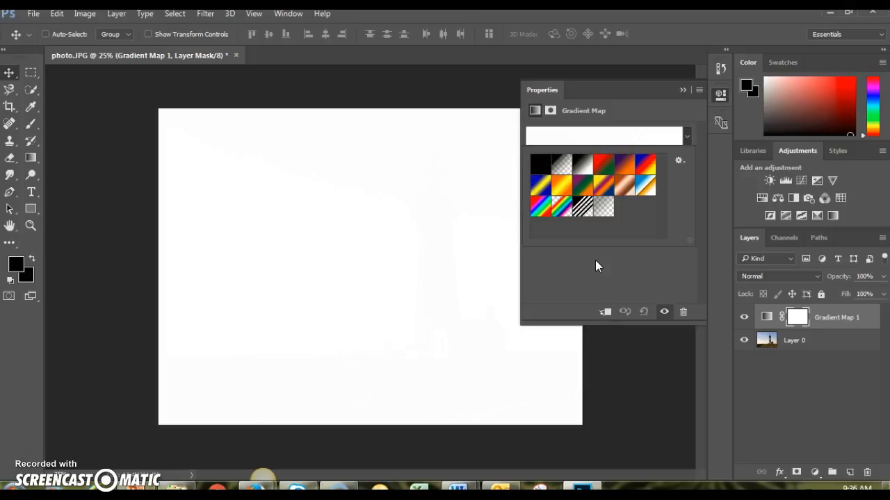
drag(605, 239, 583, 171)
click(584, 171)
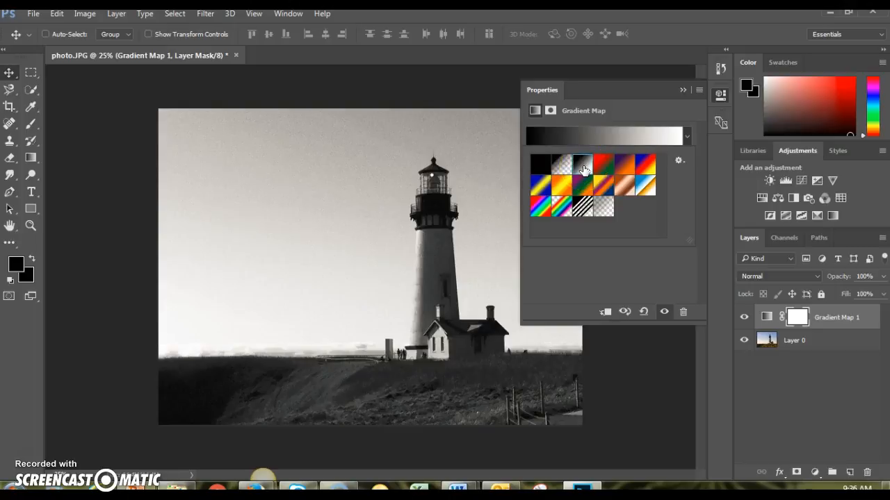
click(606, 143)
click(606, 137)
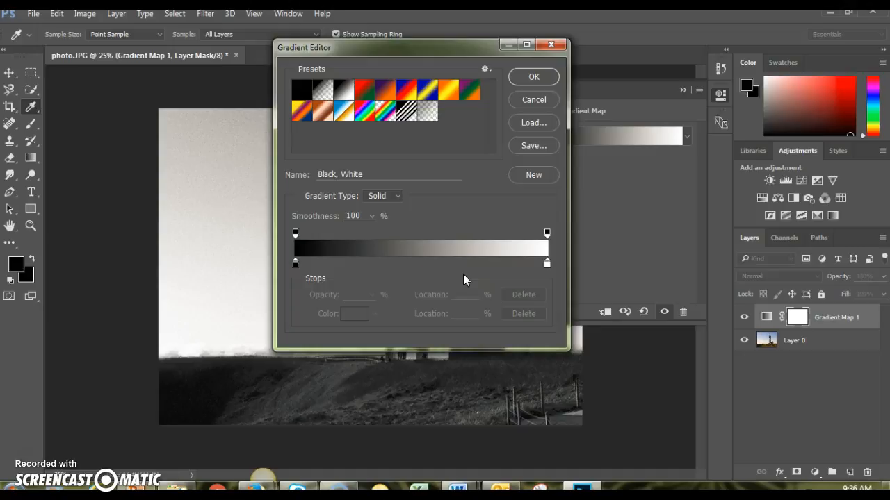
Add a second black color stop at 7% next to the gradient's starting black stop
click(295, 264)
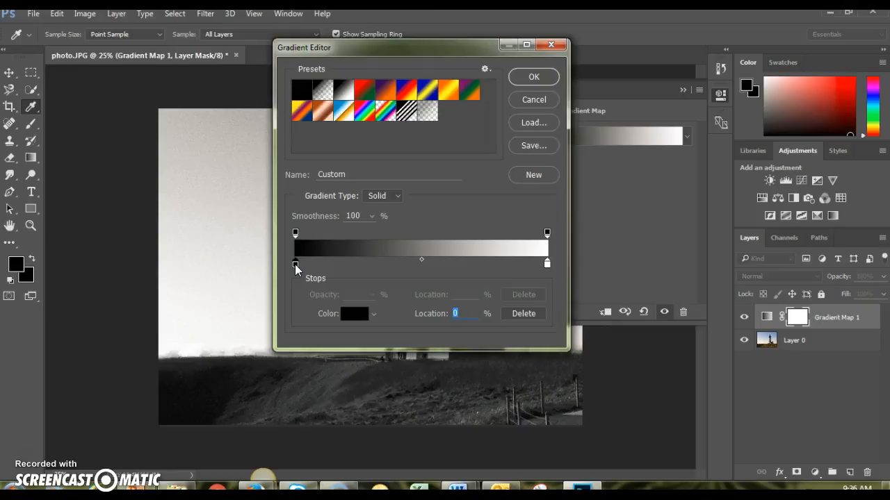
click(354, 313)
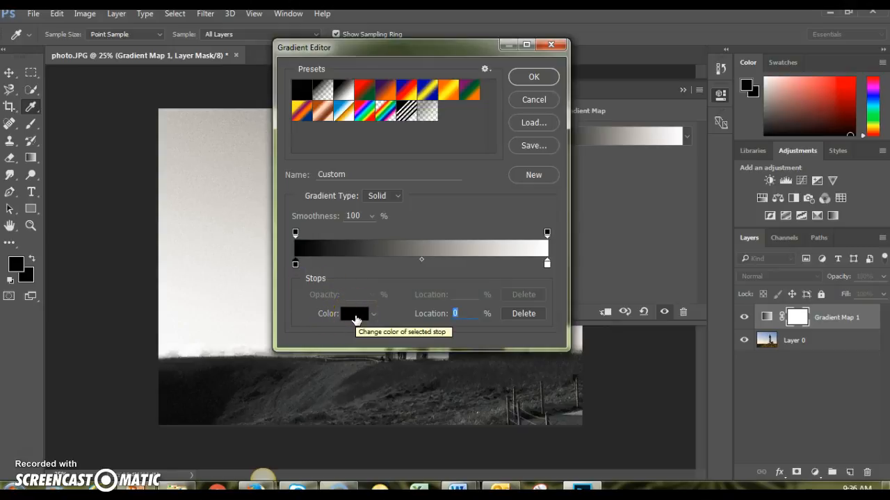
click(351, 318)
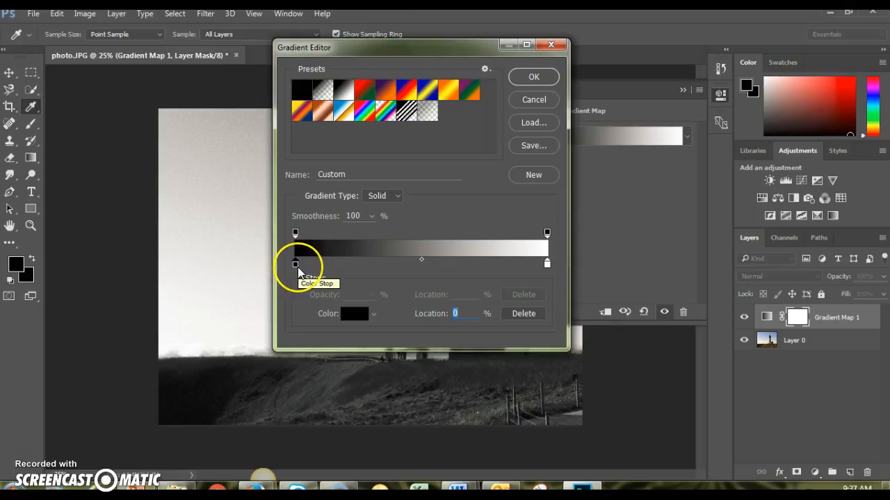
drag(301, 266, 314, 266)
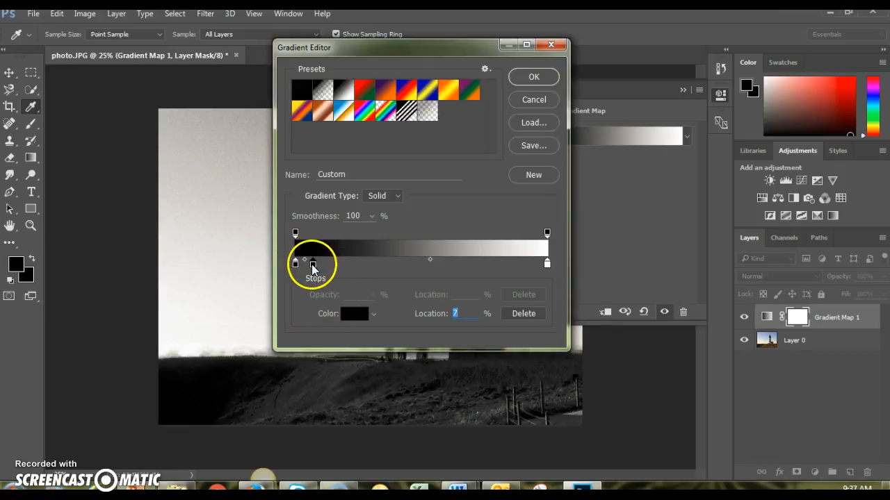
Color the new stop very dark green 091506 and move it to 9%
click(351, 313)
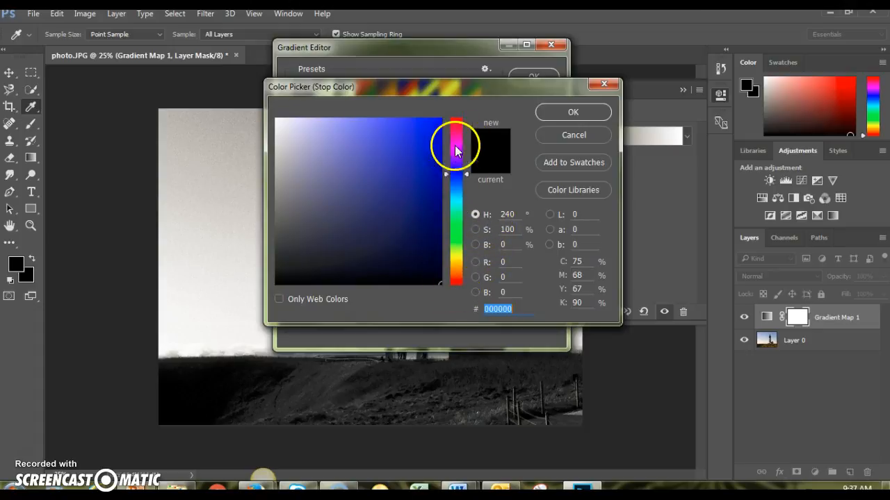
click(457, 237)
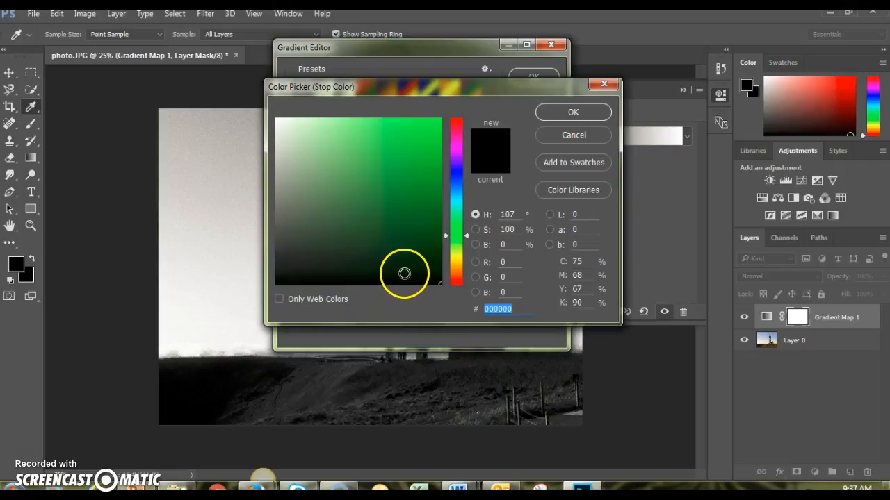
click(405, 273)
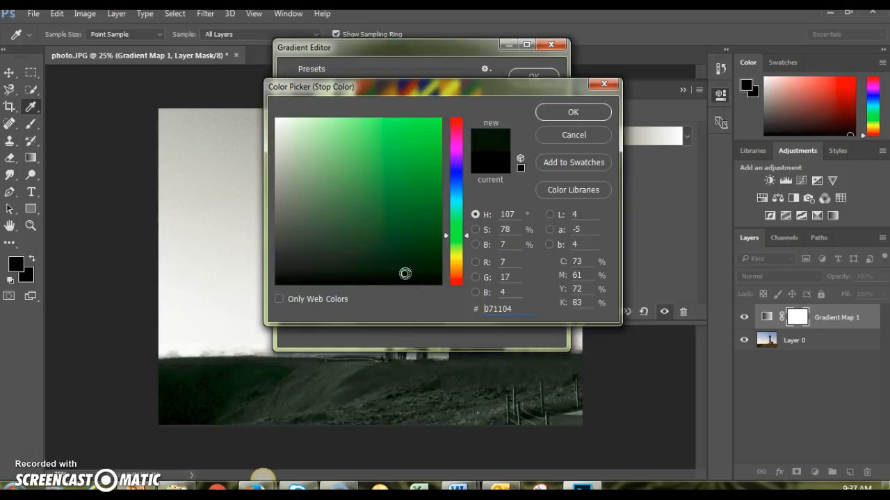
click(394, 272)
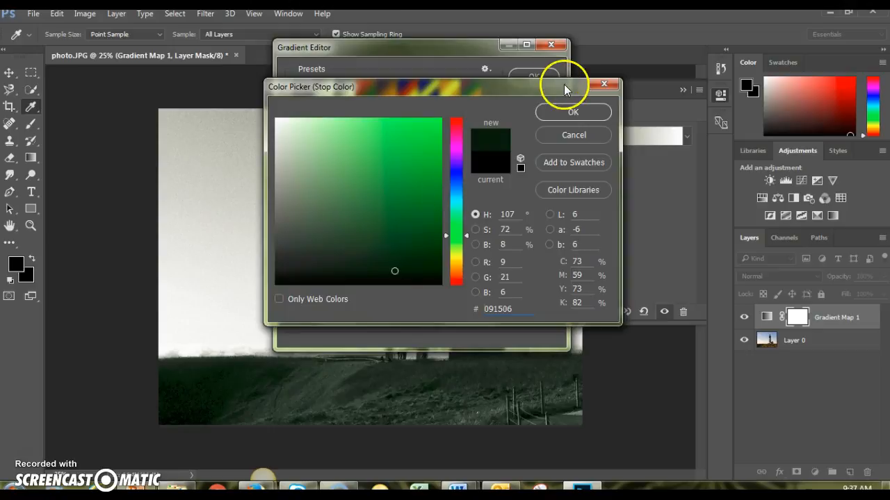
click(566, 112)
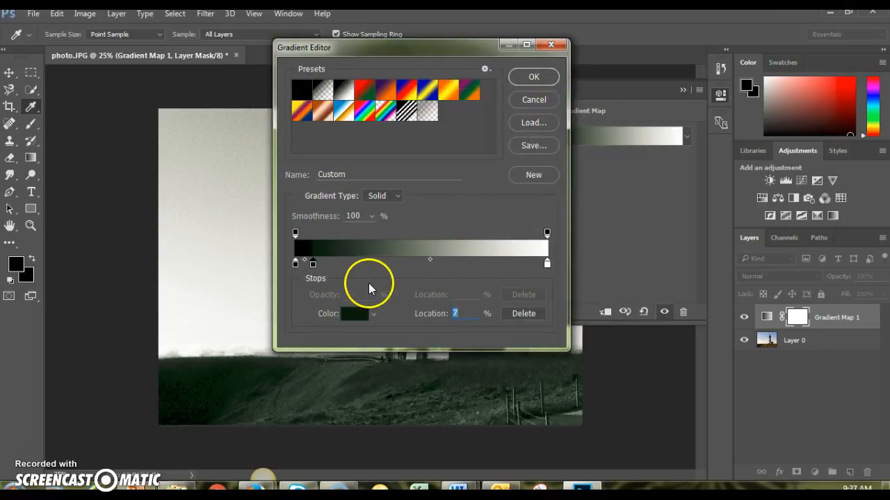
mouse_move(313, 265)
mouse_down()
mouse_move(431, 264)
mouse_move(331, 264)
mouse_up()
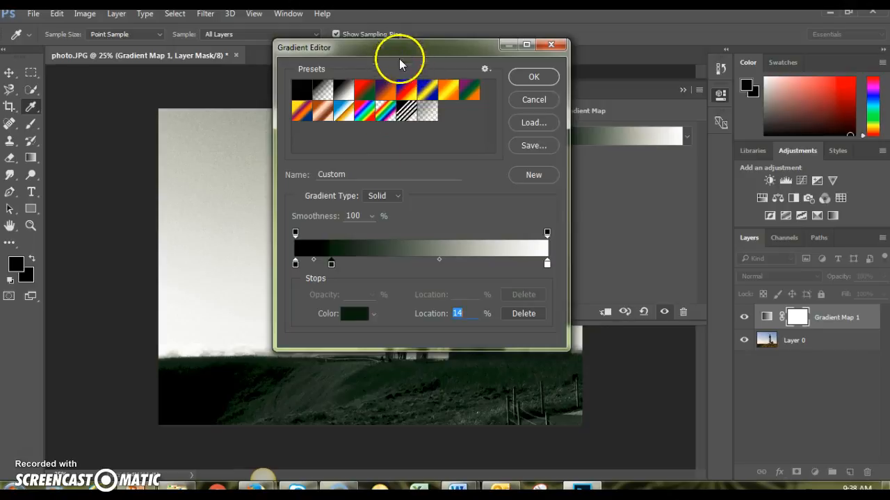
mouse_move(330, 264)
mouse_down()
mouse_move(351, 264)
mouse_move(317, 265)
mouse_up()
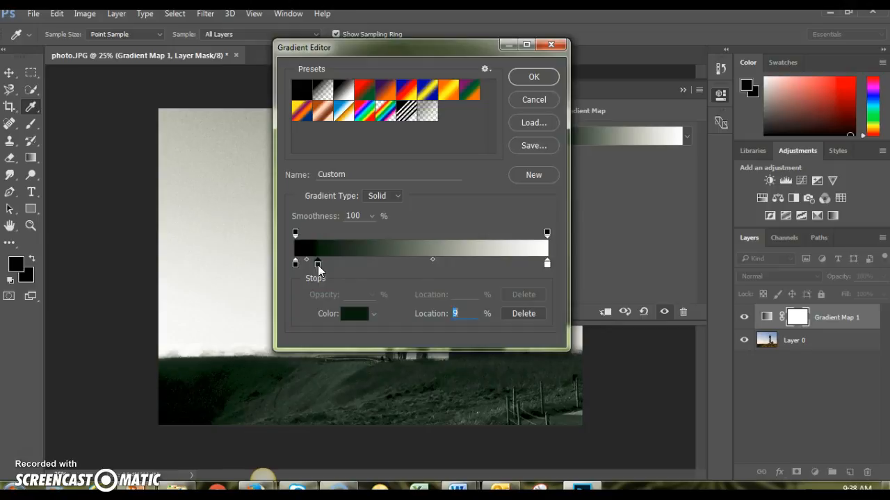
Add a color stop at 23% and set its color to dark green 0e2f16
click(336, 261)
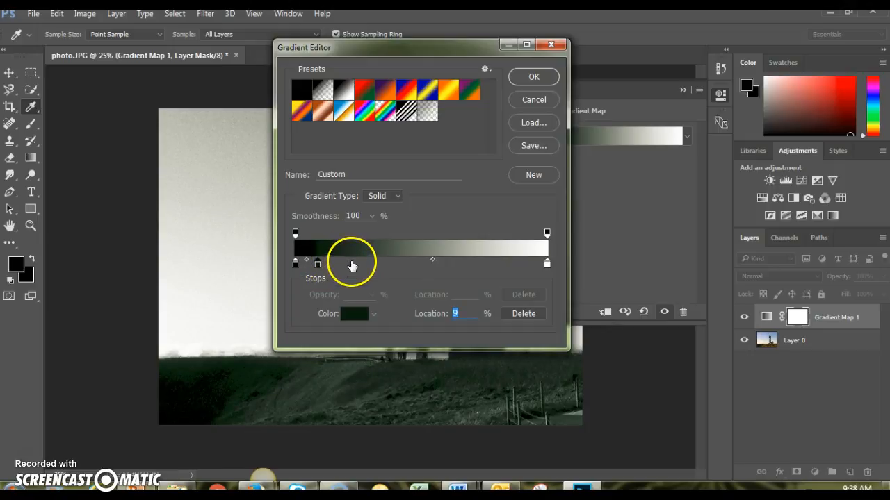
click(353, 264)
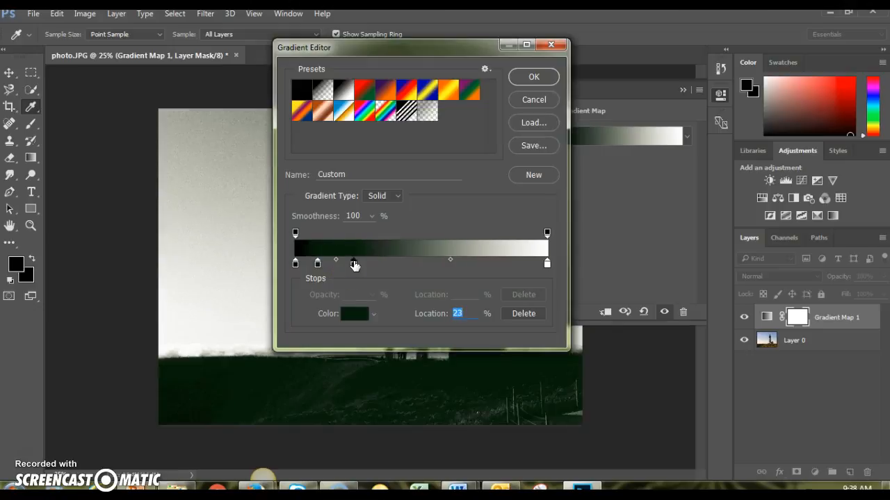
click(470, 167)
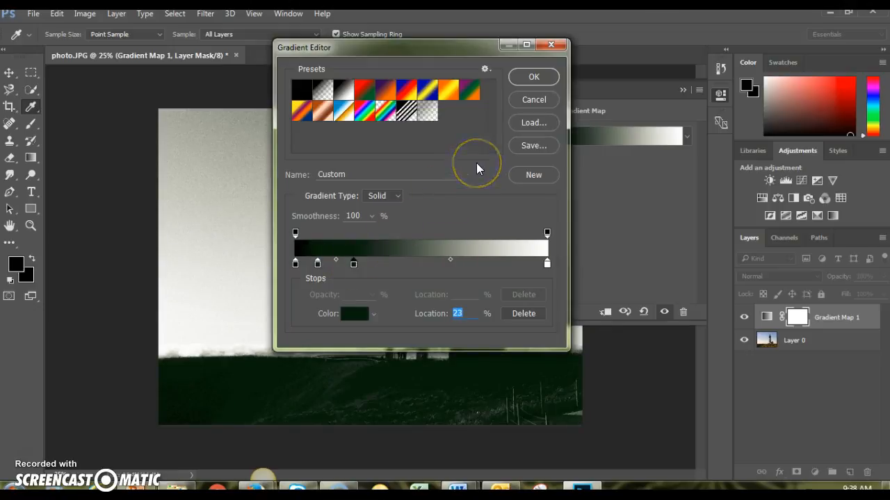
click(478, 157)
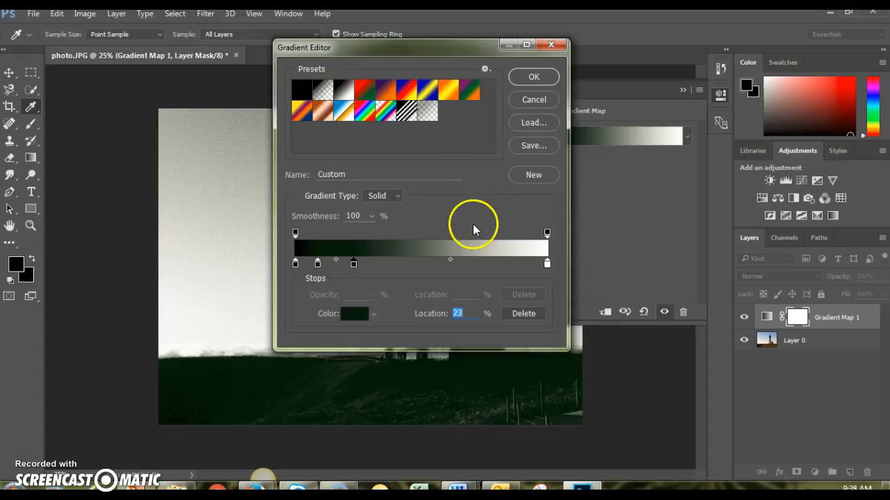
click(352, 316)
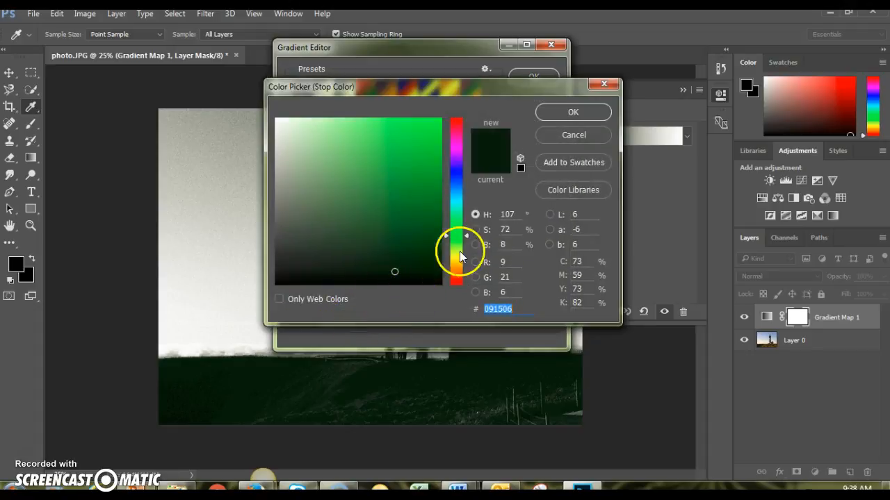
click(457, 228)
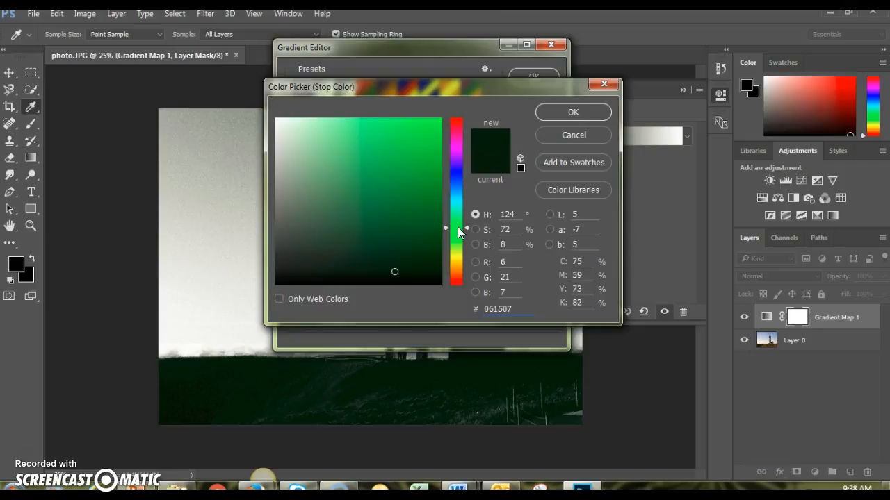
drag(458, 226, 457, 224)
click(456, 222)
click(394, 254)
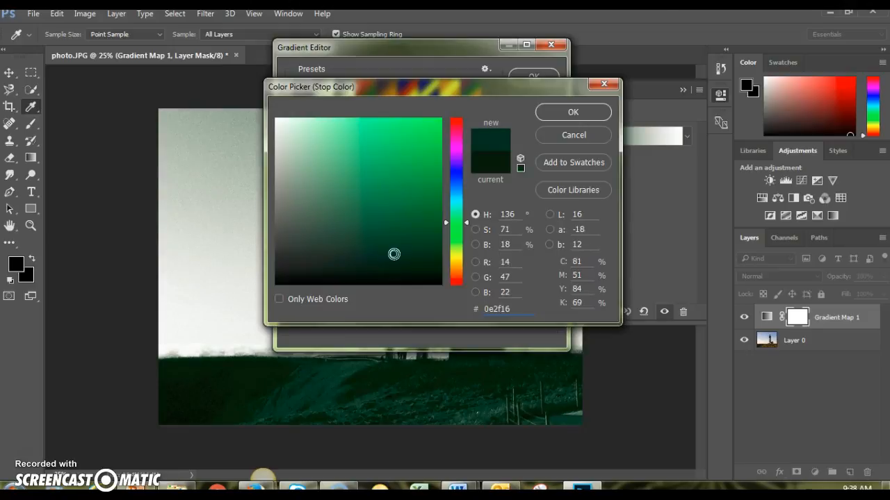
click(569, 113)
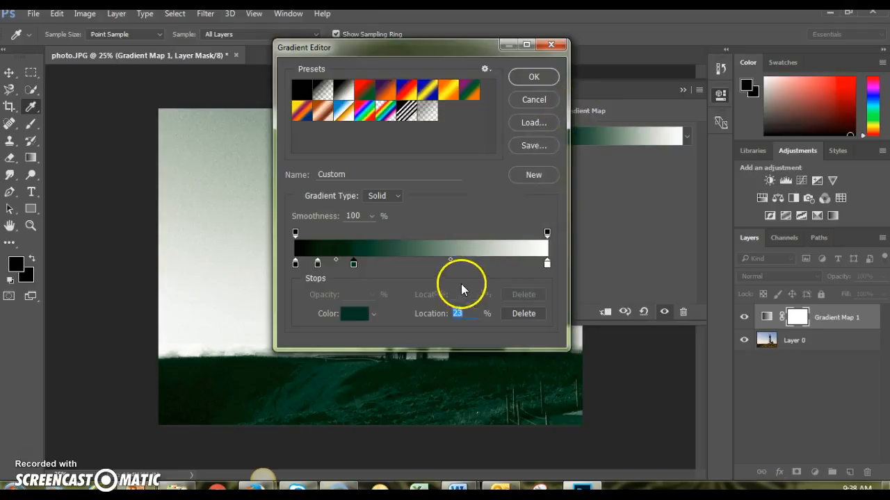
mouse_move(354, 269)
mouse_down()
mouse_move(376, 267)
mouse_move(355, 269)
mouse_up()
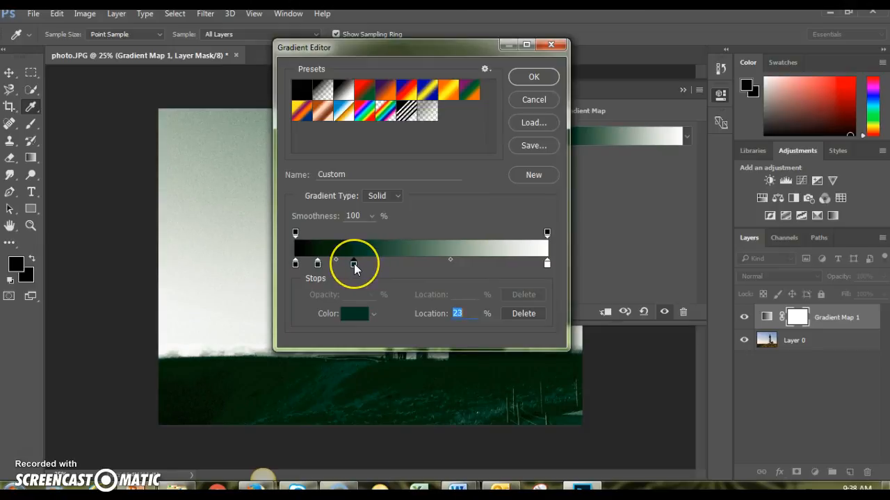
Add a color stop at 39% and set its color to green 1a563c
click(393, 265)
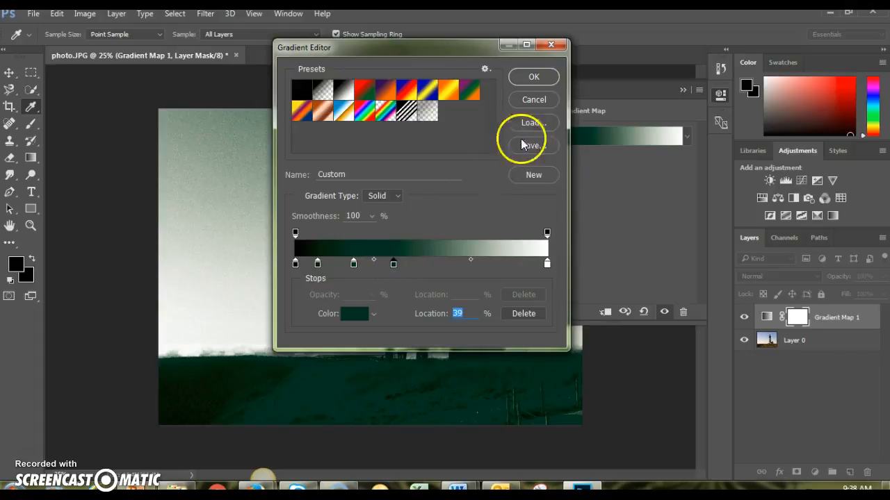
click(353, 315)
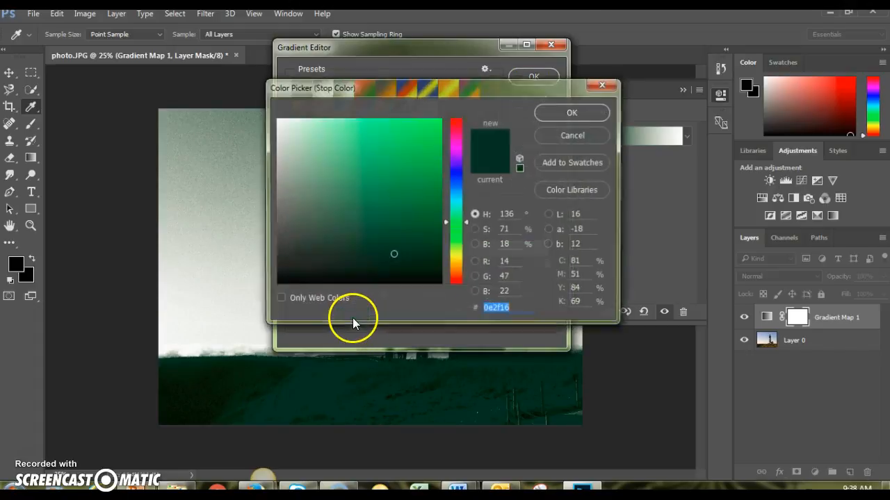
click(458, 214)
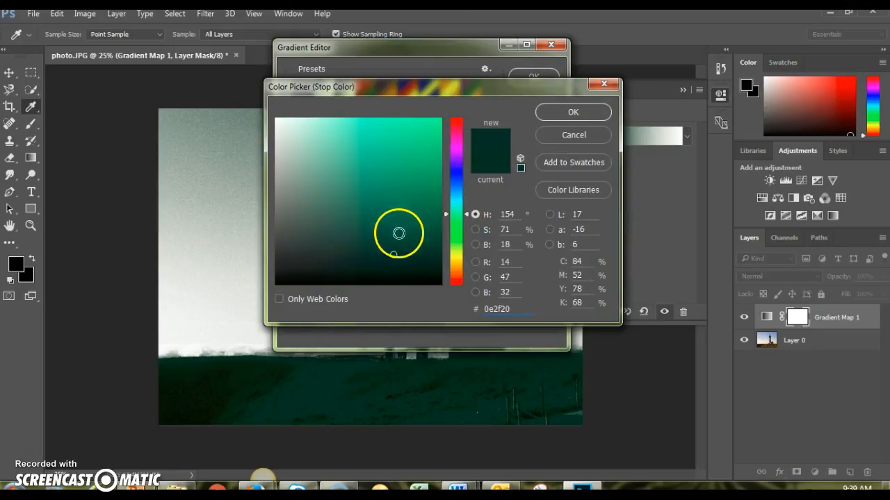
click(393, 229)
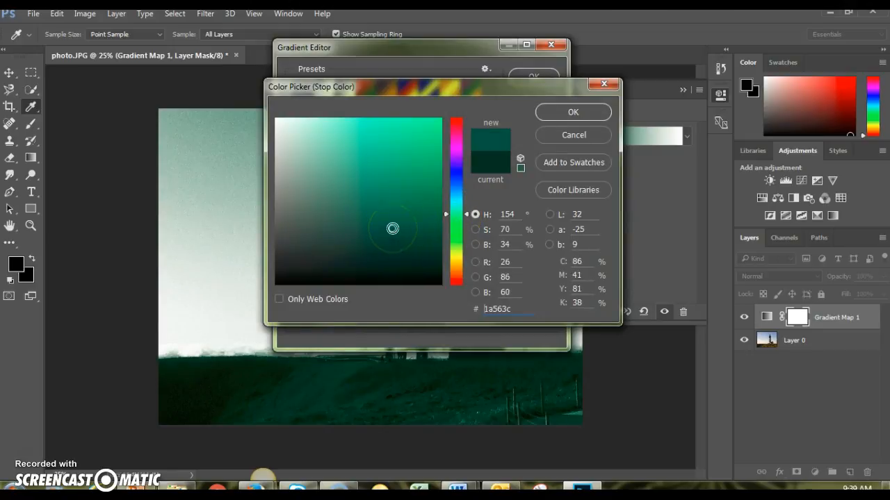
click(574, 111)
Add a color stop just past the gradient's middle, between the 39% and white stops, and color it teal 227367
click(430, 263)
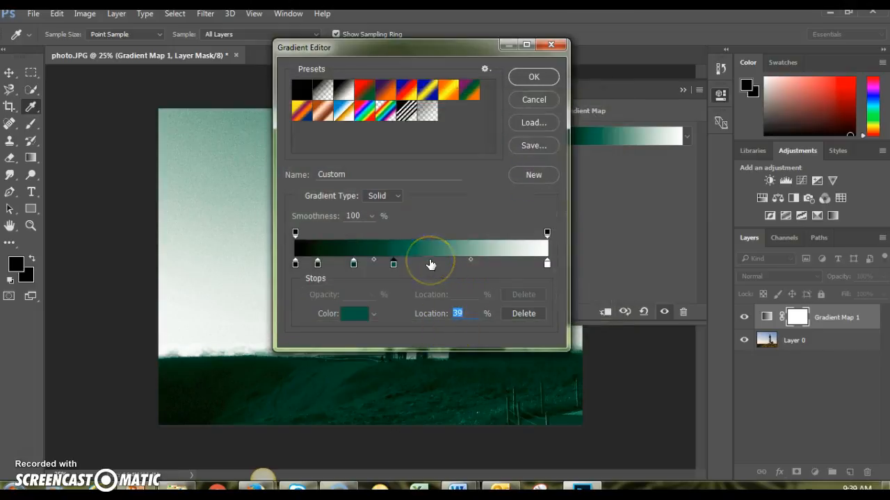
click(353, 314)
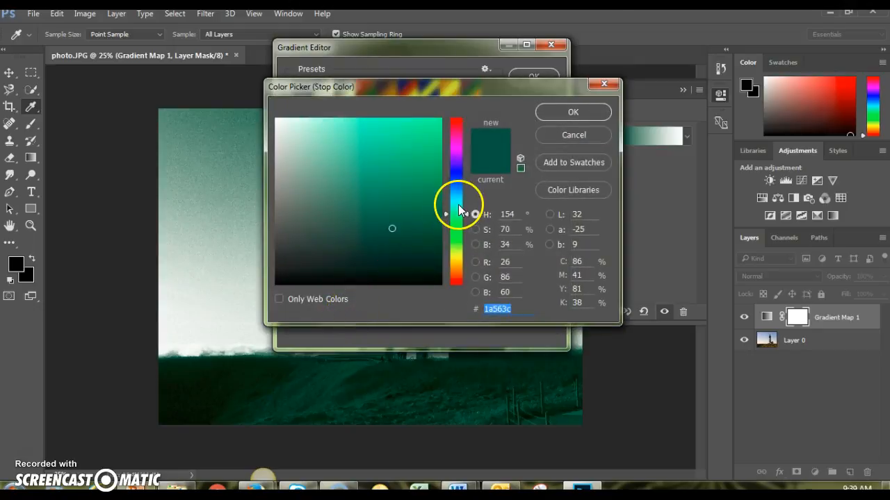
drag(456, 212, 456, 206)
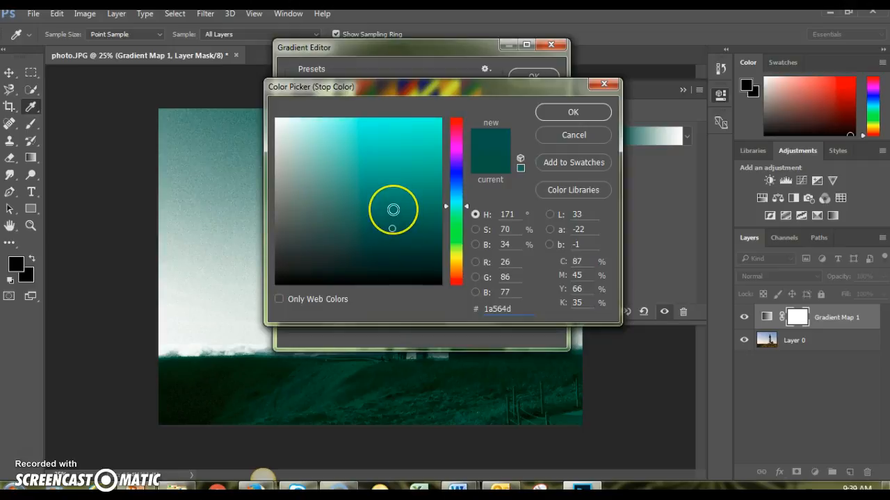
click(393, 210)
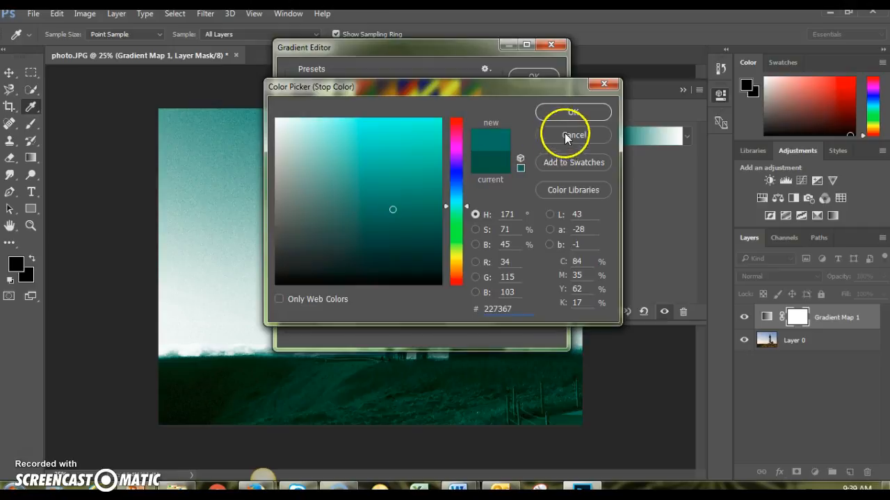
click(553, 112)
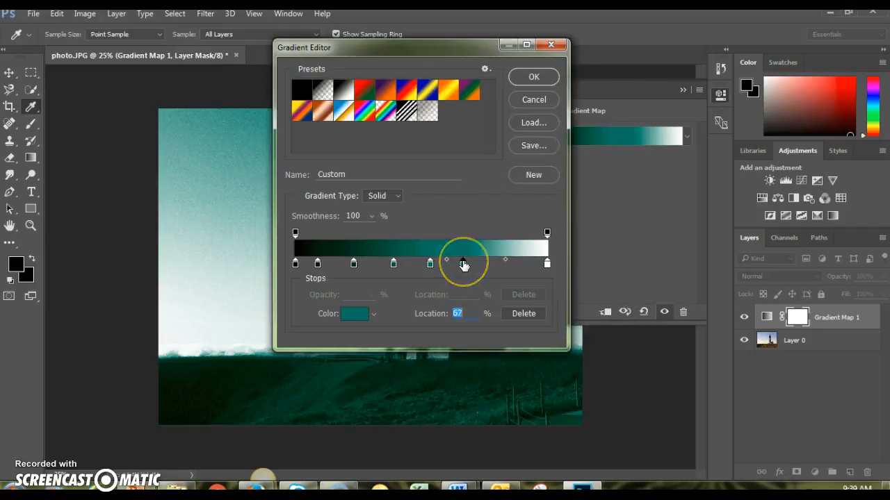
Add a color stop at 67% and set its color to blue-teal 2c8c95
click(462, 264)
click(360, 312)
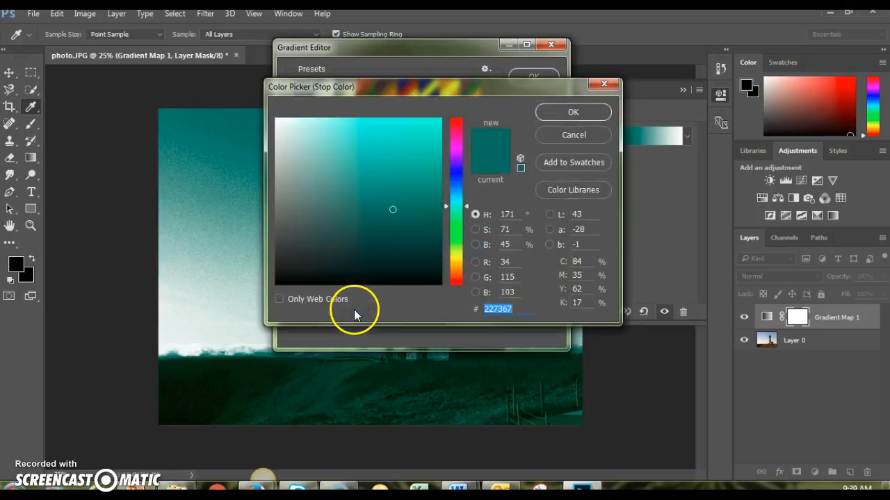
click(455, 199)
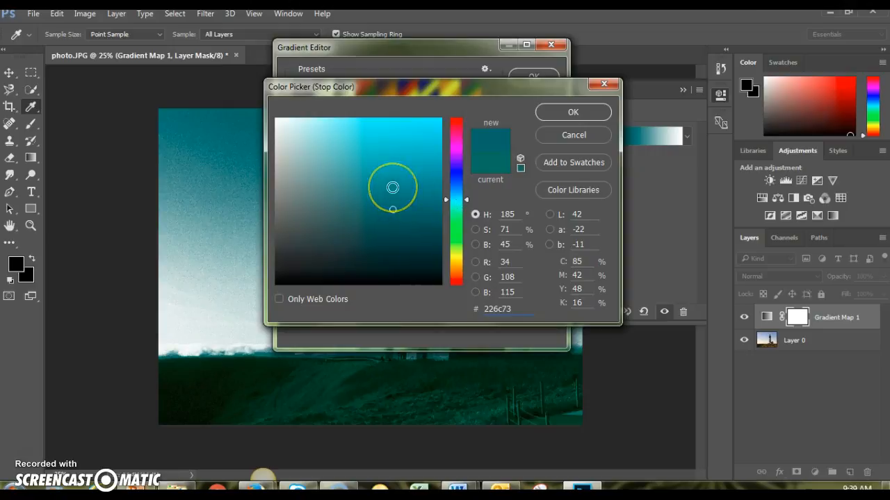
click(392, 187)
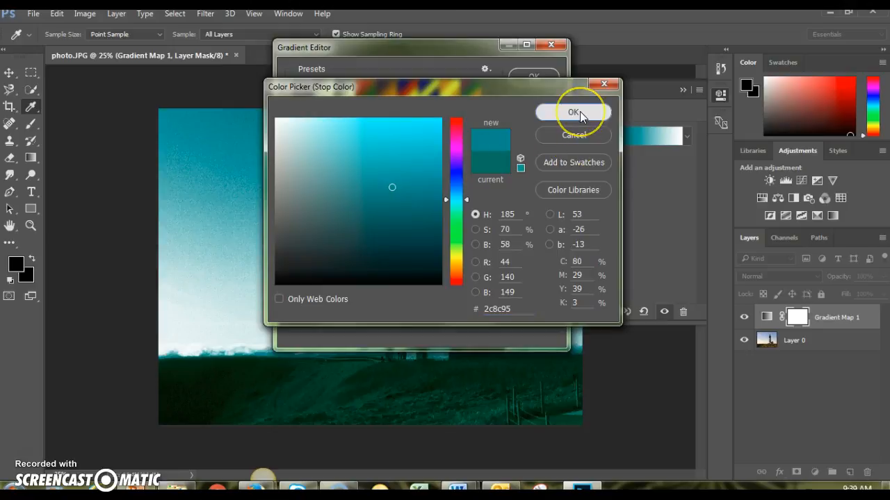
click(573, 112)
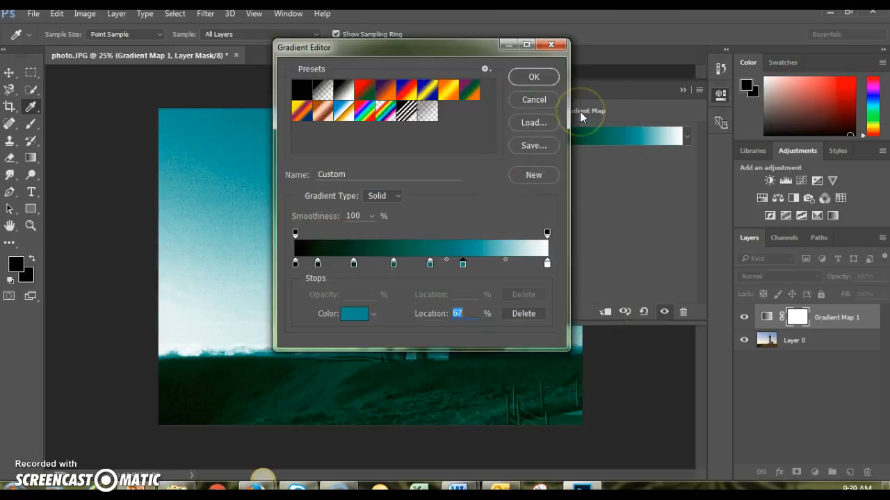
Add a color stop at 77% and set its color to medium blue 529fbf
click(488, 264)
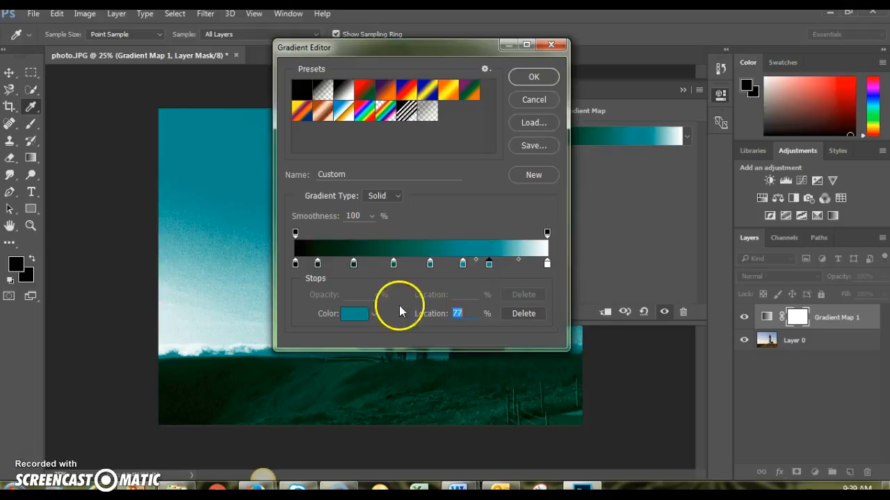
click(359, 314)
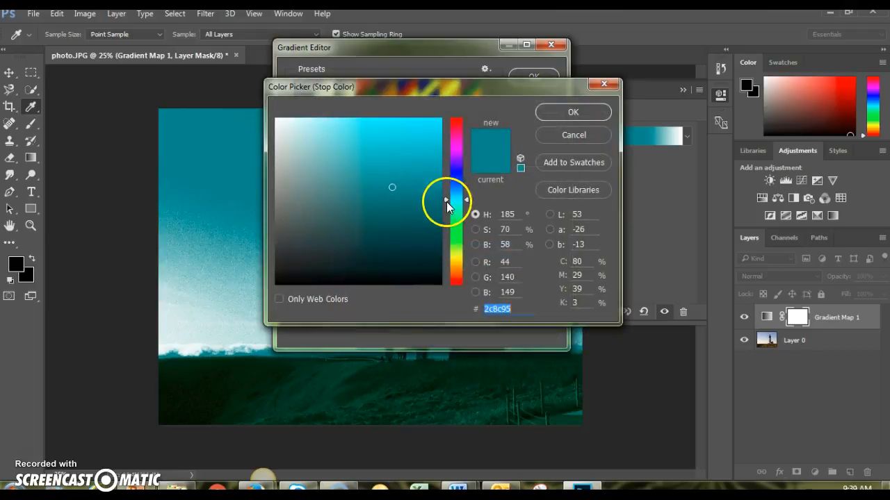
drag(455, 200, 455, 194)
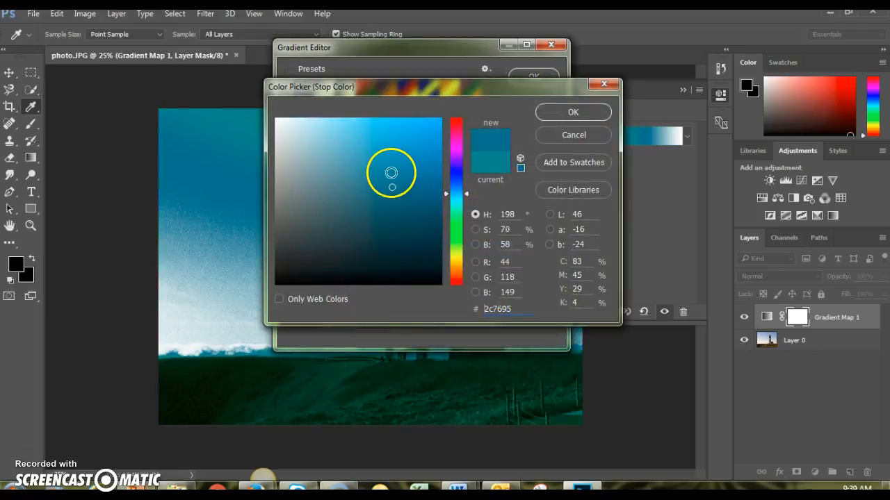
drag(391, 166, 370, 160)
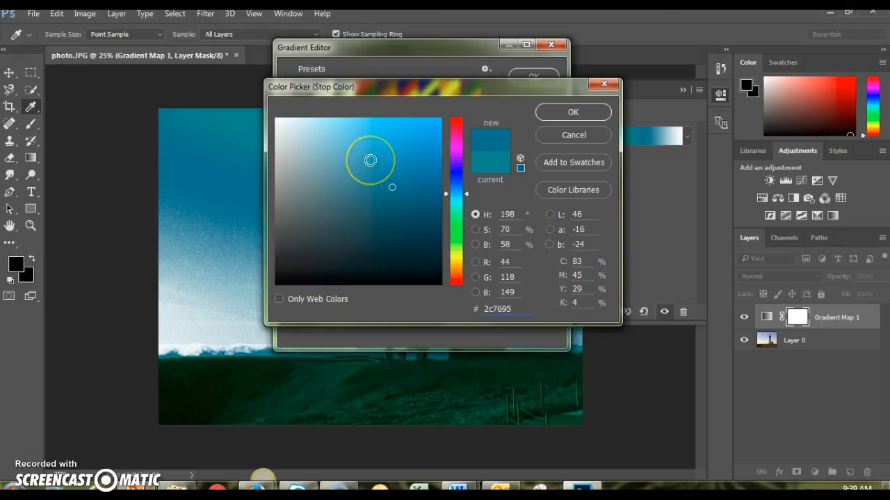
click(573, 112)
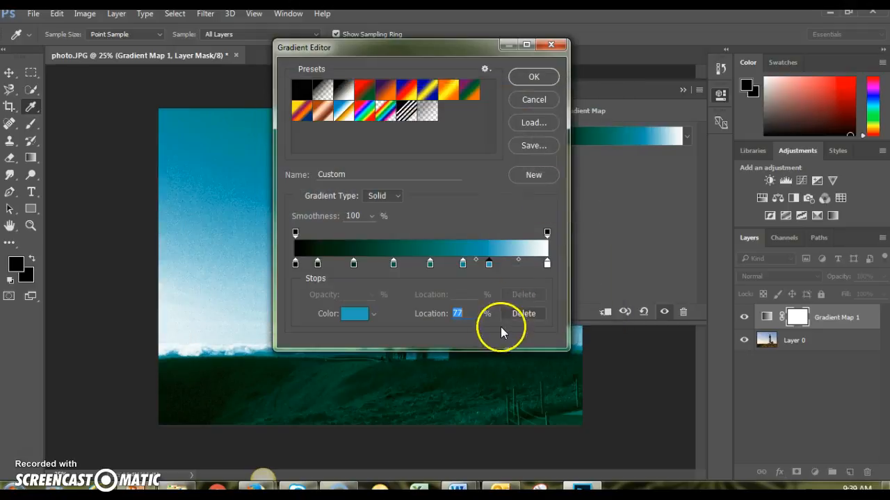
Add a color stop at 87%, set its color to light blue 8eb4f4, and accept the custom gradient
click(517, 263)
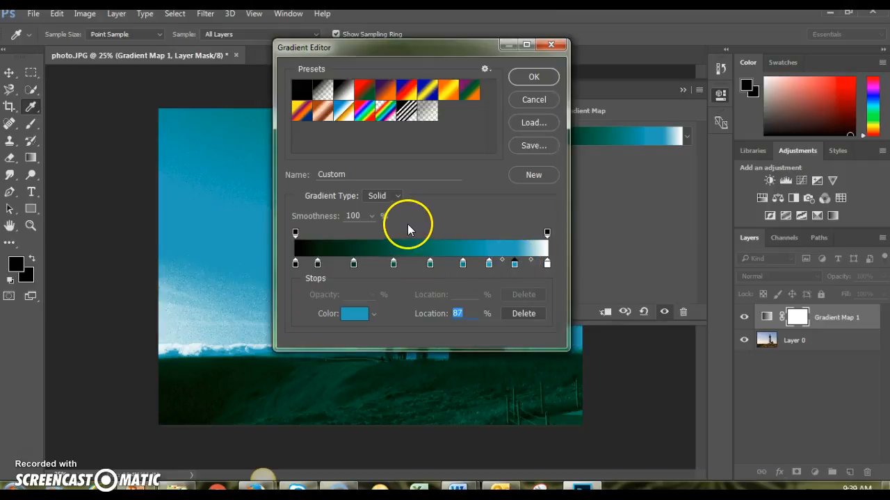
click(356, 314)
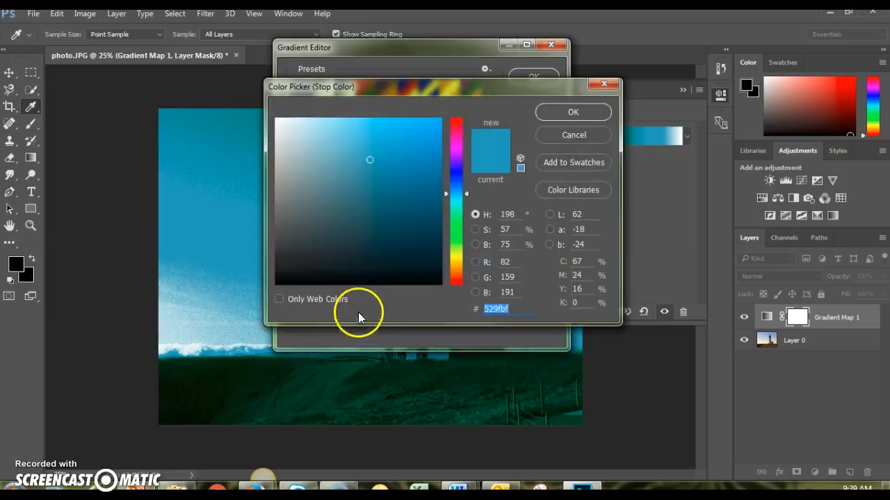
click(455, 184)
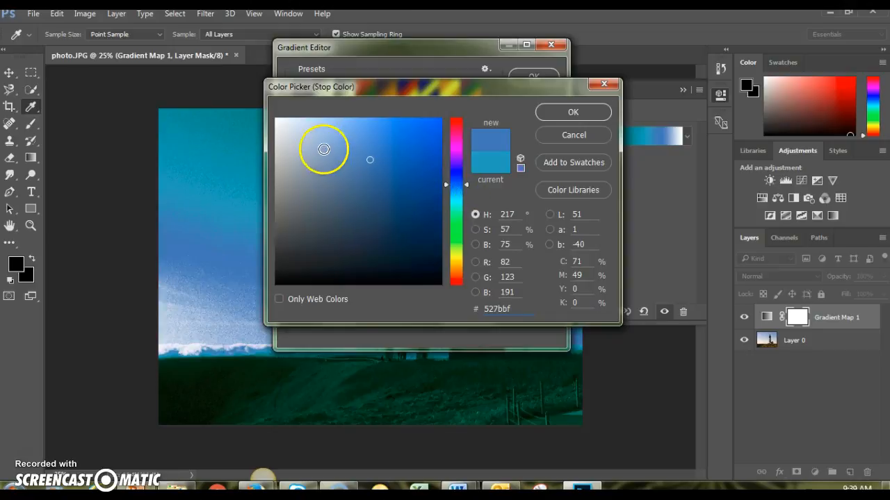
drag(327, 126, 345, 125)
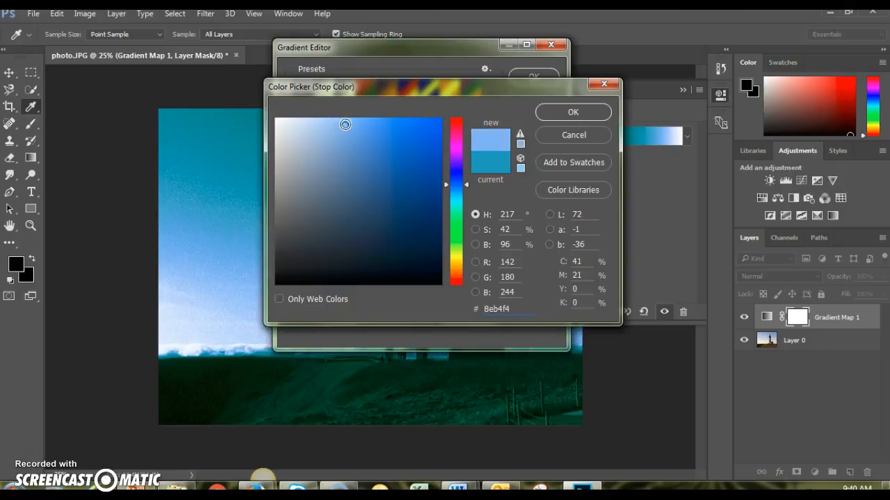
click(565, 109)
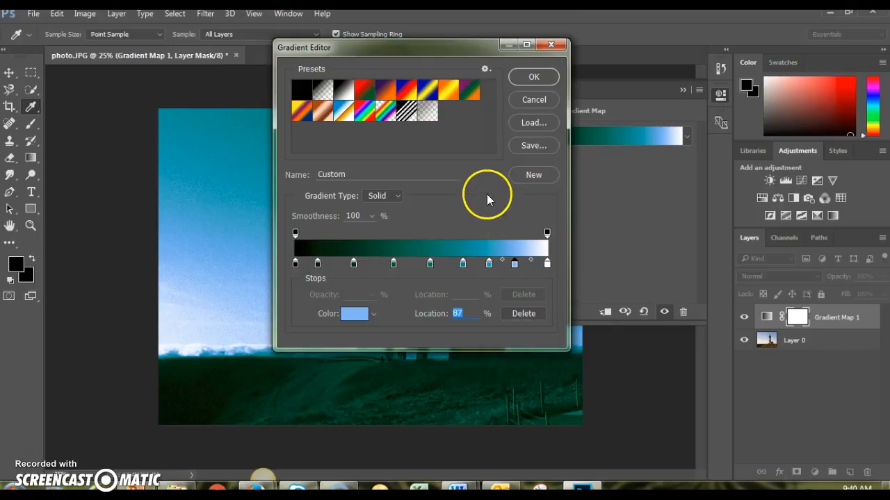
click(533, 78)
click(48, 417)
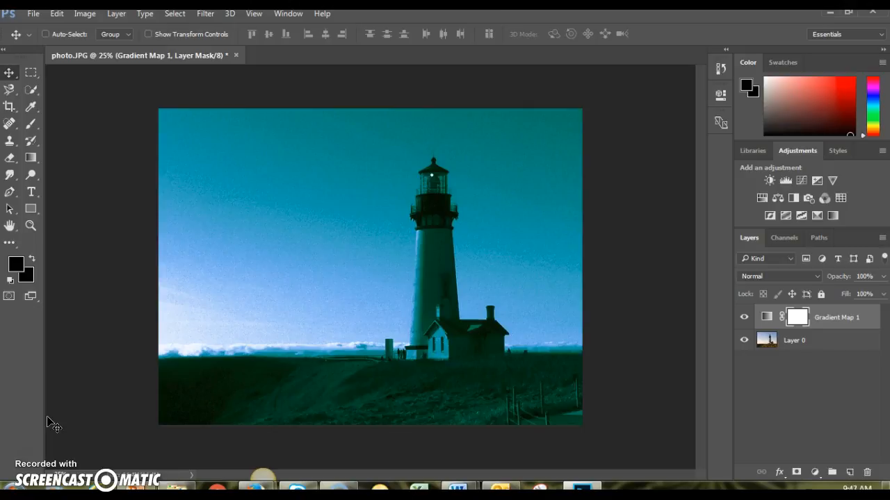
click(64, 422)
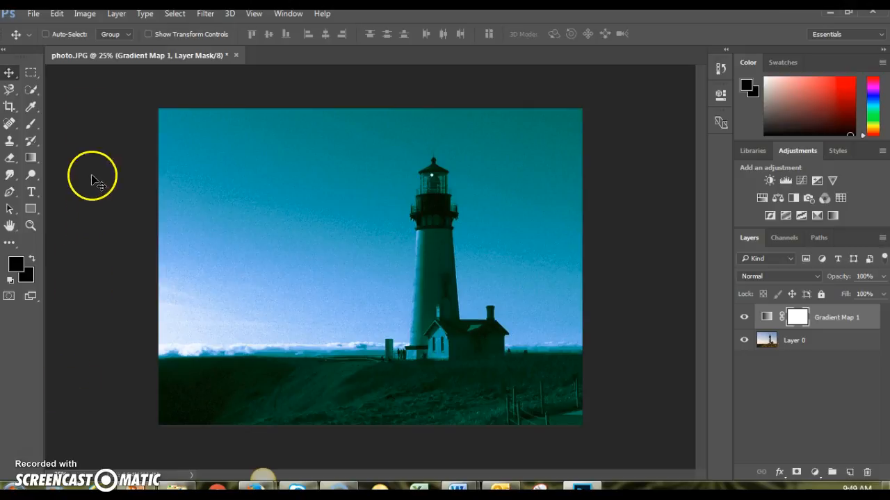
Enter Custom Gradient Map Version 1 as the file name for saving a PSD copy in the Oregon folder, and cancel the save
click(33, 13)
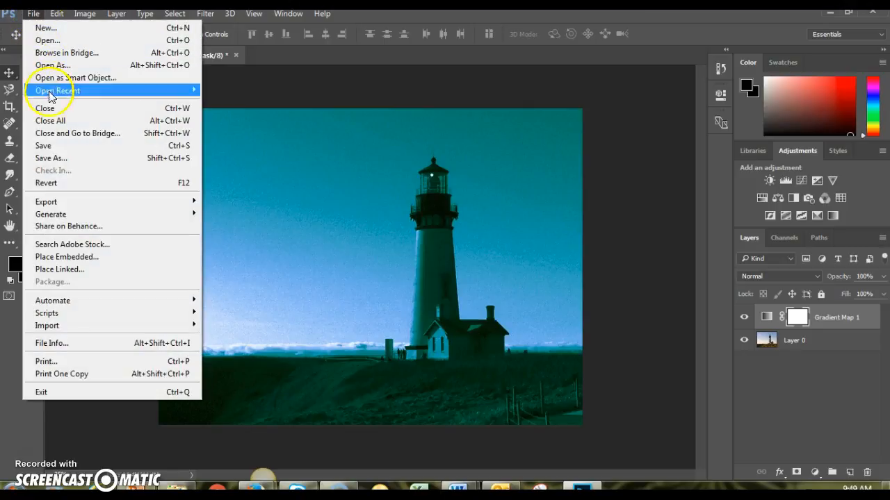
click(57, 159)
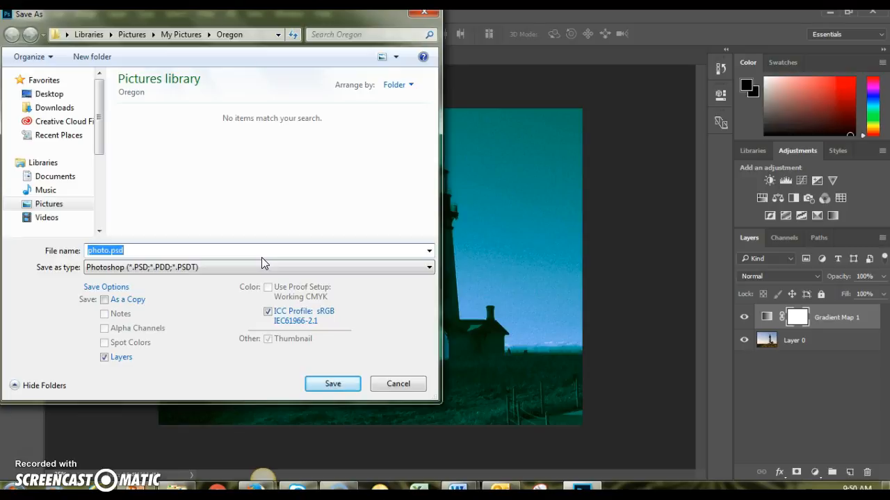
click(105, 251)
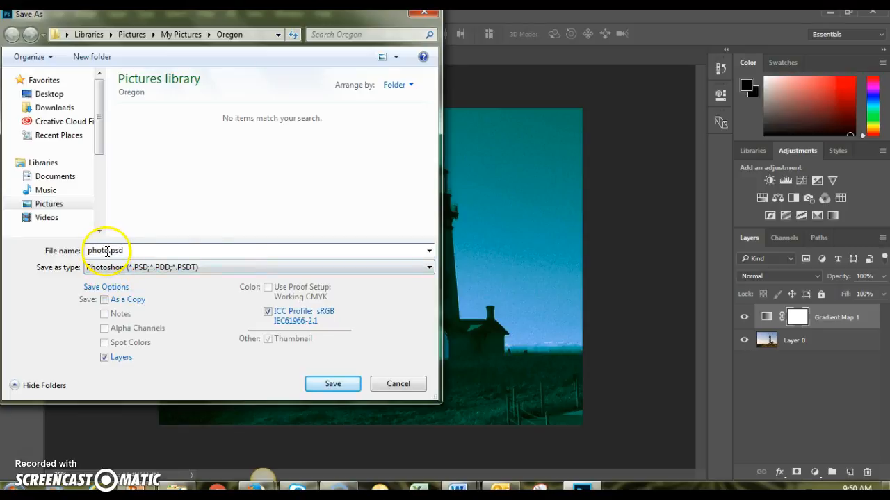
drag(106, 252, 83, 253)
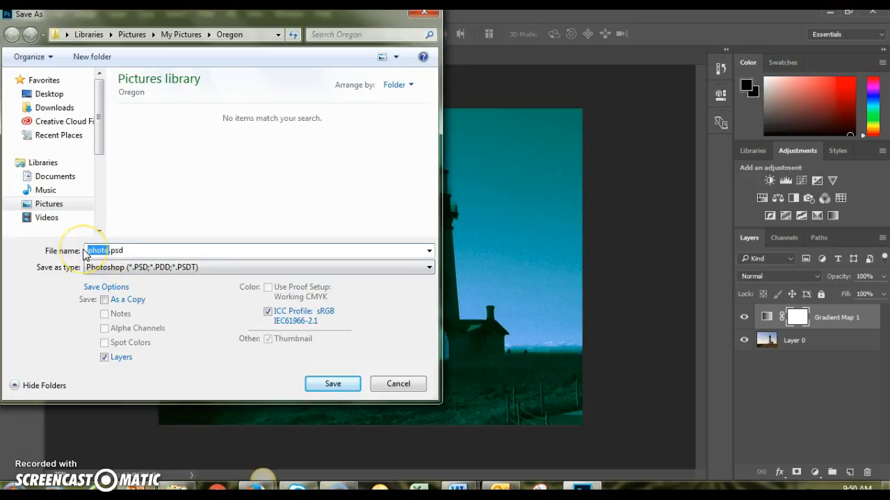
text(Custom Grad)
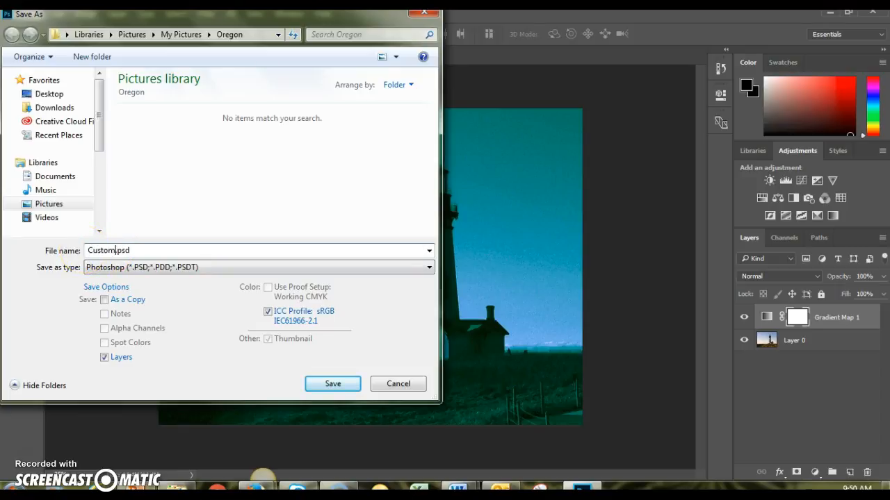
text(ient Map Version 1)
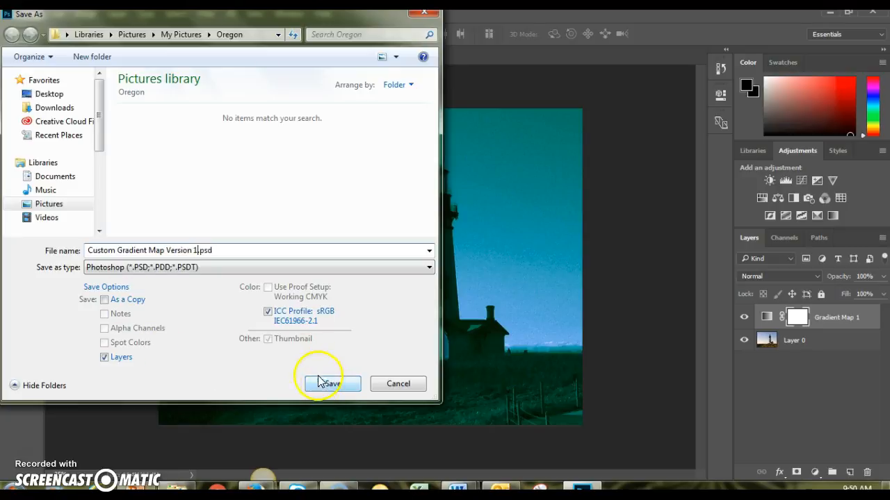
click(394, 386)
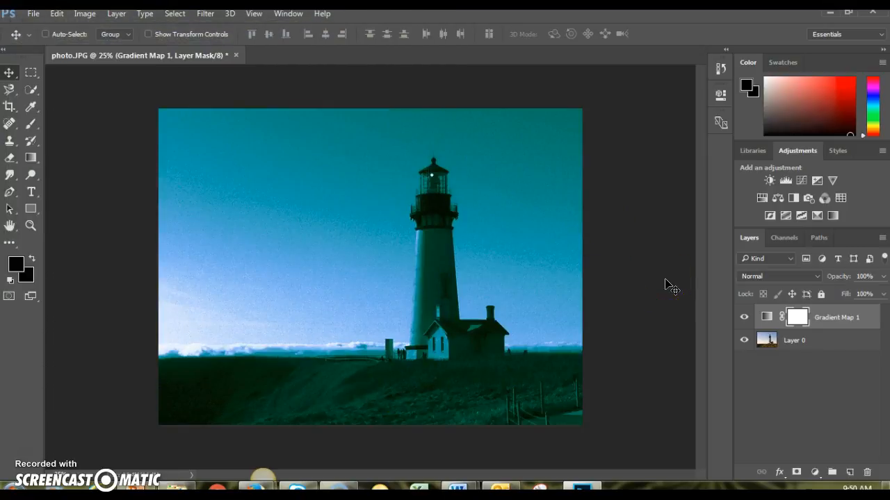
Set the blend mode of the Gradient Map 1 layer to Overlay
click(817, 276)
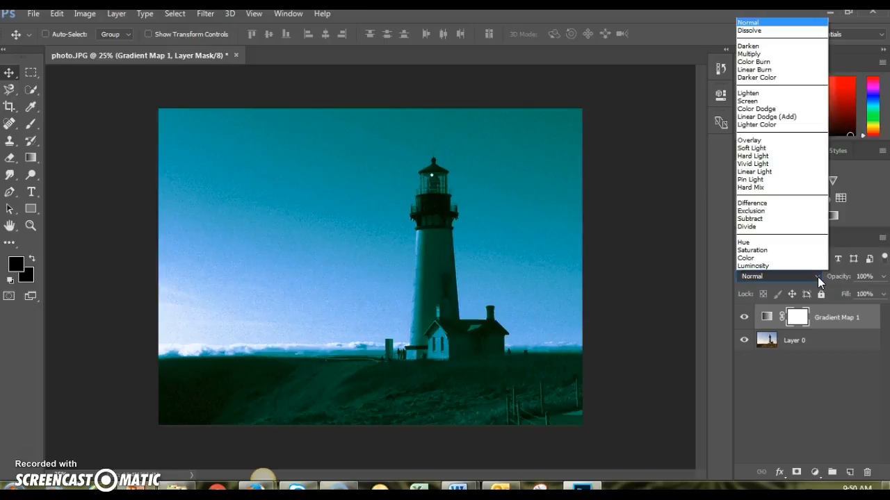
click(783, 141)
click(633, 370)
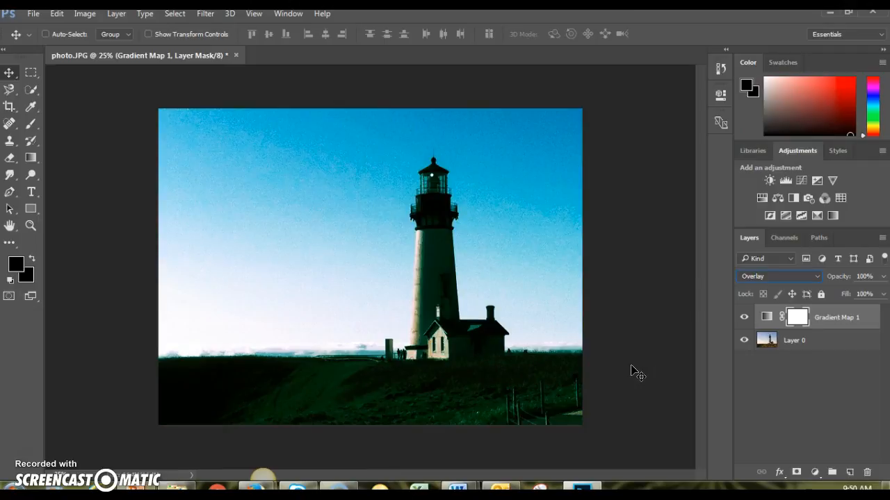
Compare the photo with and without the gradient map by hiding and showing the Gradient Map 1 layer twice
click(744, 320)
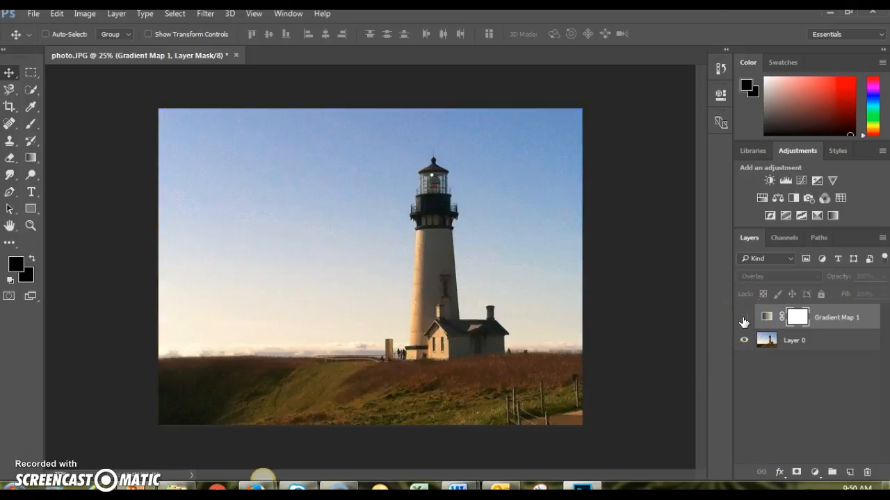
click(743, 320)
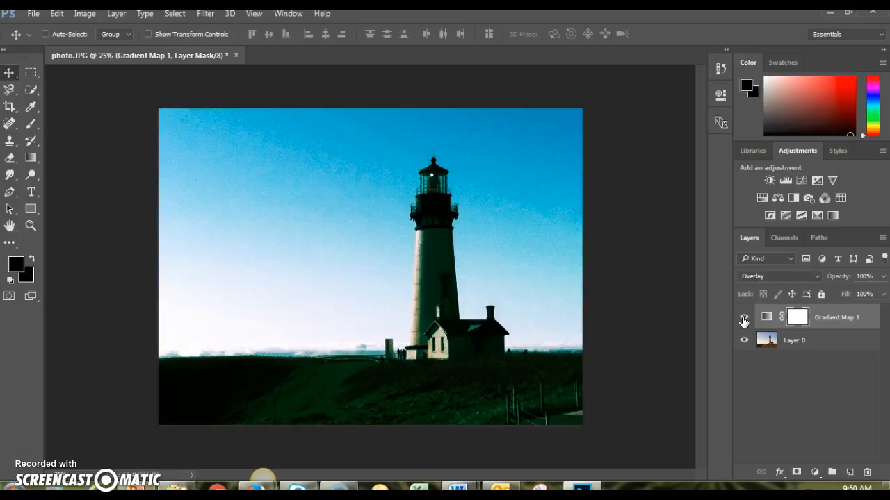
click(744, 320)
click(743, 320)
Enter Custom Gradient Map 2 as the PSD file name for saving the Overlay version, and cancel the save
click(33, 15)
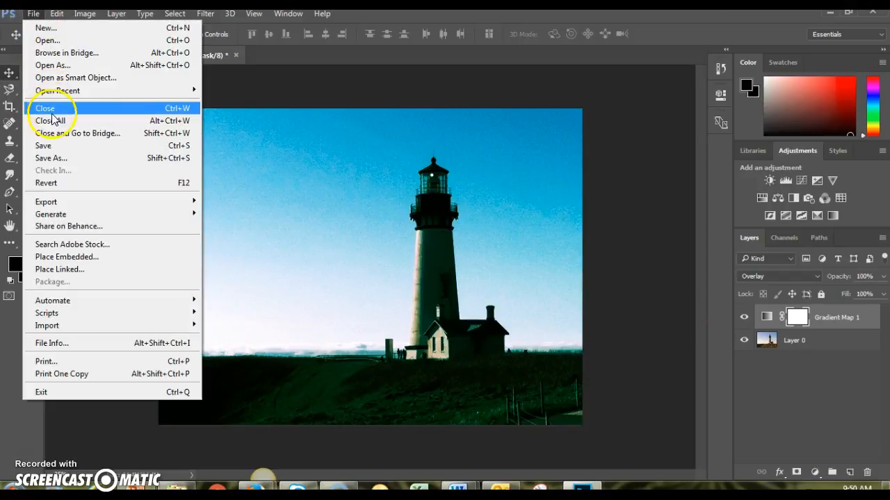
click(58, 159)
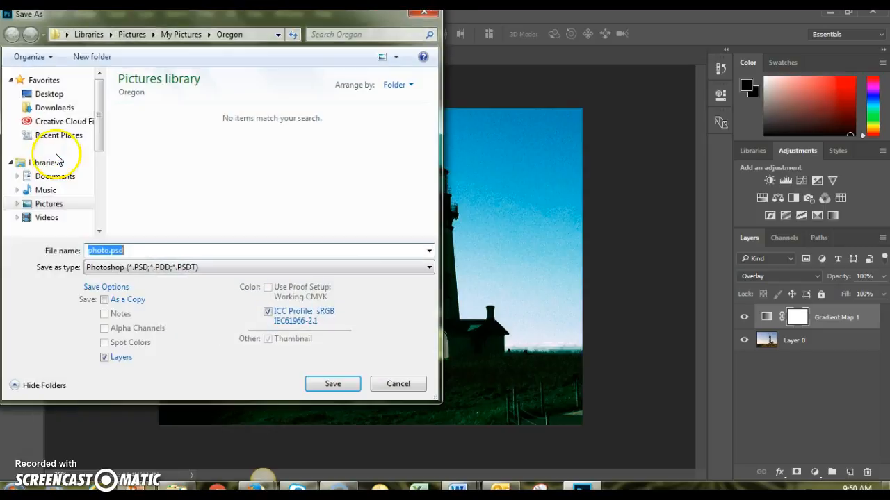
click(109, 251)
drag(110, 251, 49, 249)
text(Custom Gradient Map 2)
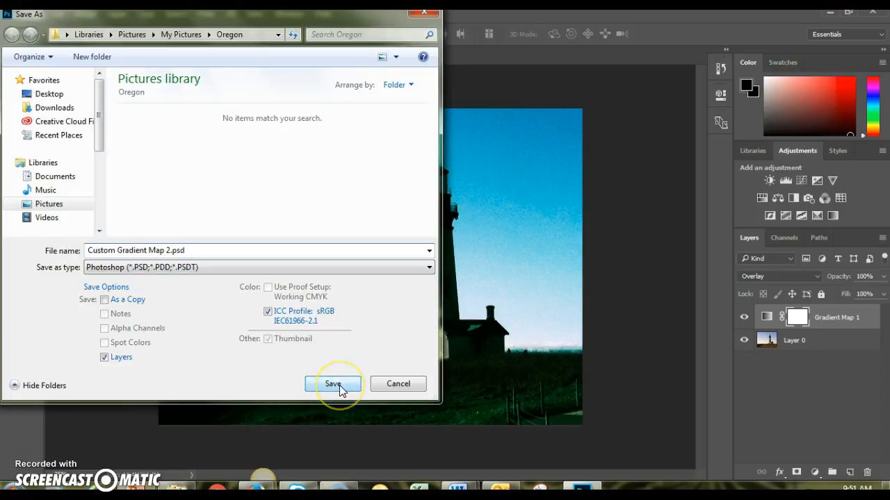
click(396, 384)
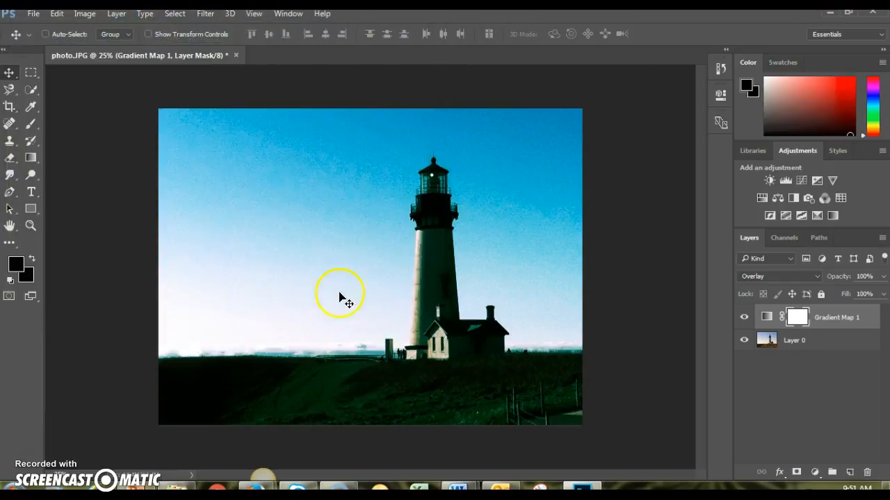